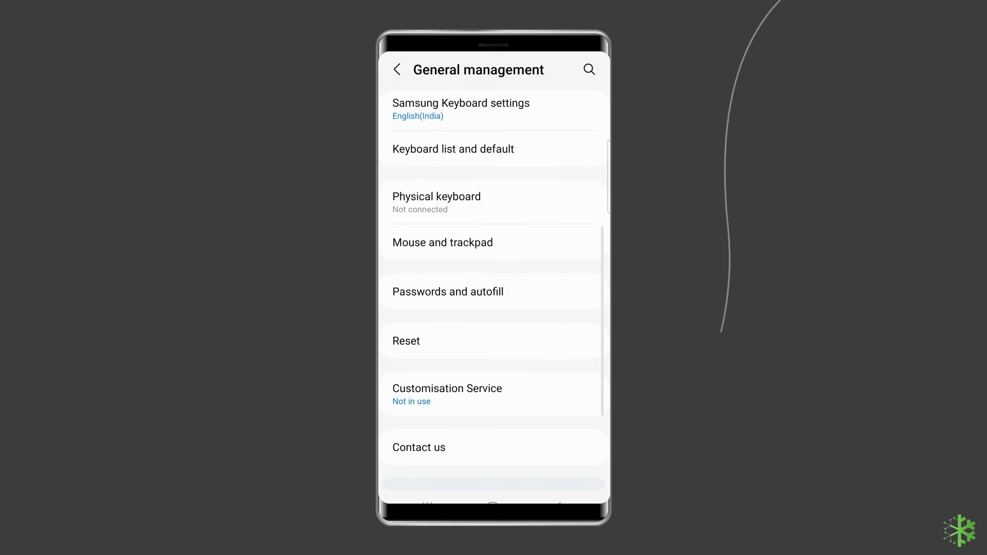
Step: Go through the Reset options to the Reset network settings page for Wi-Fi, mobile data and Bluetooth
left_click(498, 341)
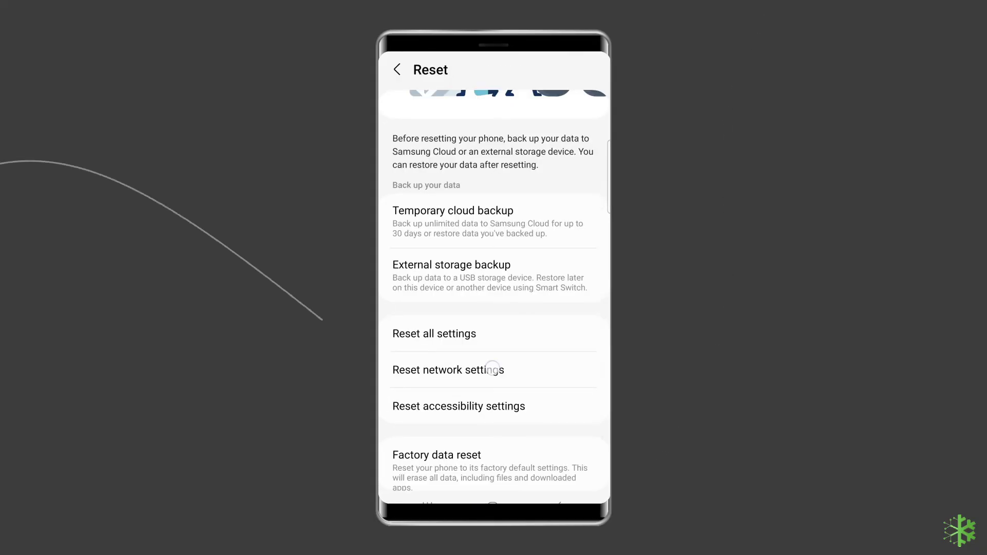
left_click(492, 368)
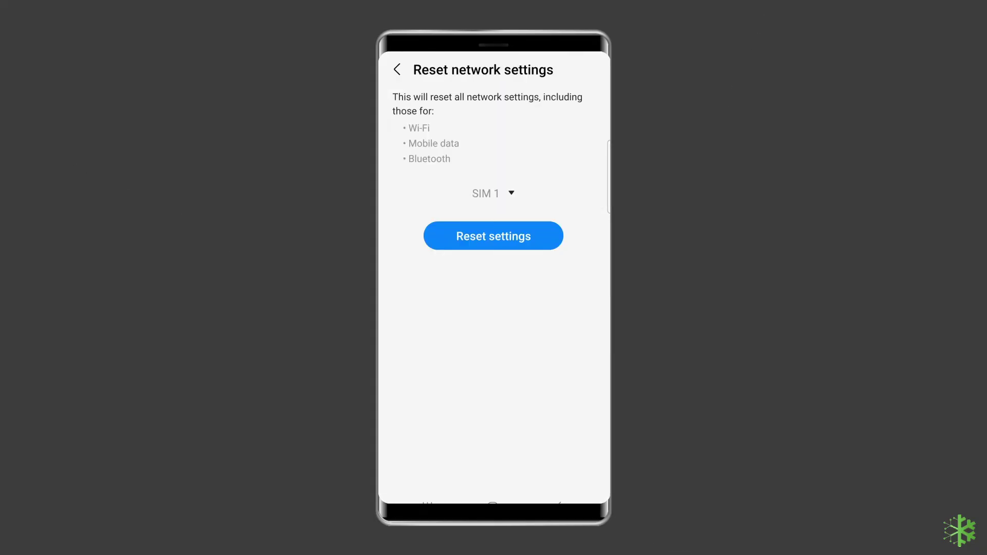